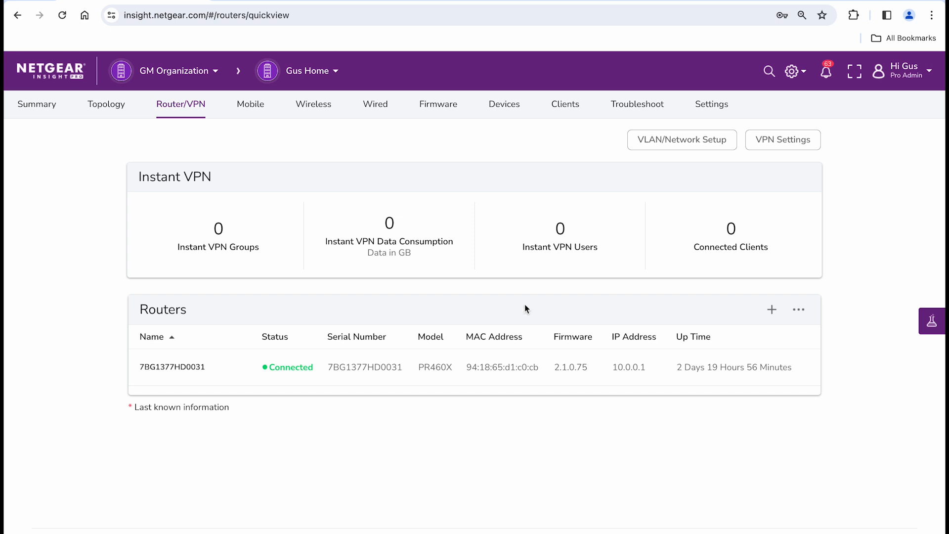
# Step: Start a new VLAN for the location with network name Guests WiFi and description Internet for Guests
pyautogui.moveTo(663, 372)
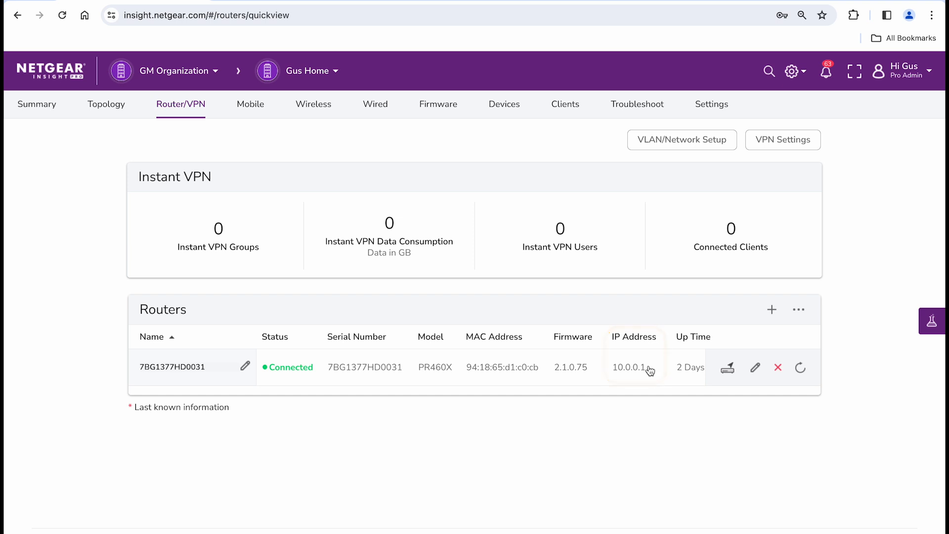
pyautogui.click(675, 140)
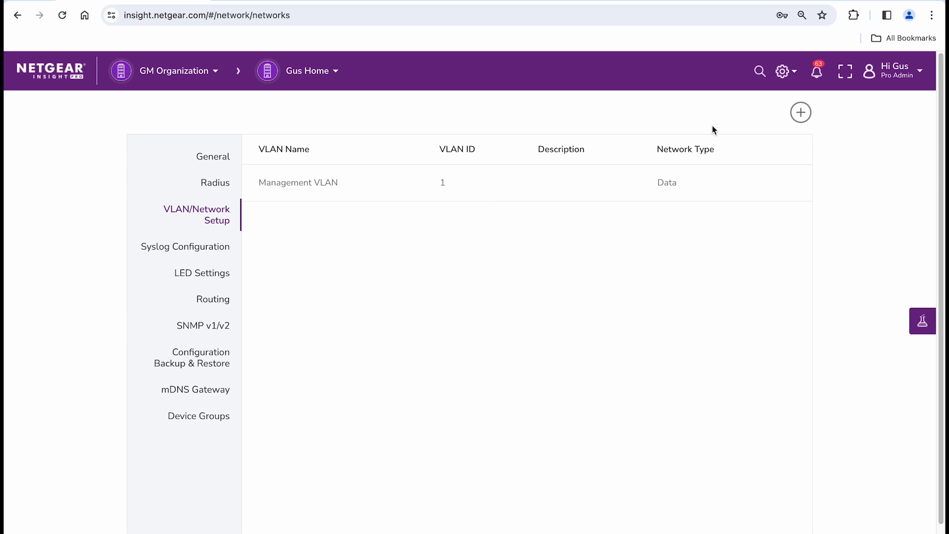
pyautogui.click(801, 113)
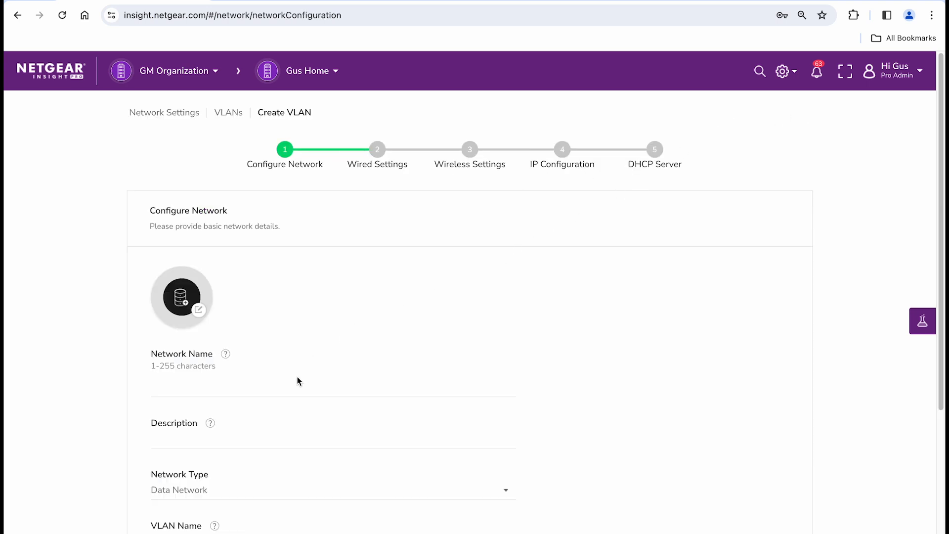
pyautogui.write('Guests WiFi')
pyautogui.scroll(-3, 288, 390)
pyautogui.press('Tab')
pyautogui.write('Internet for Guests')
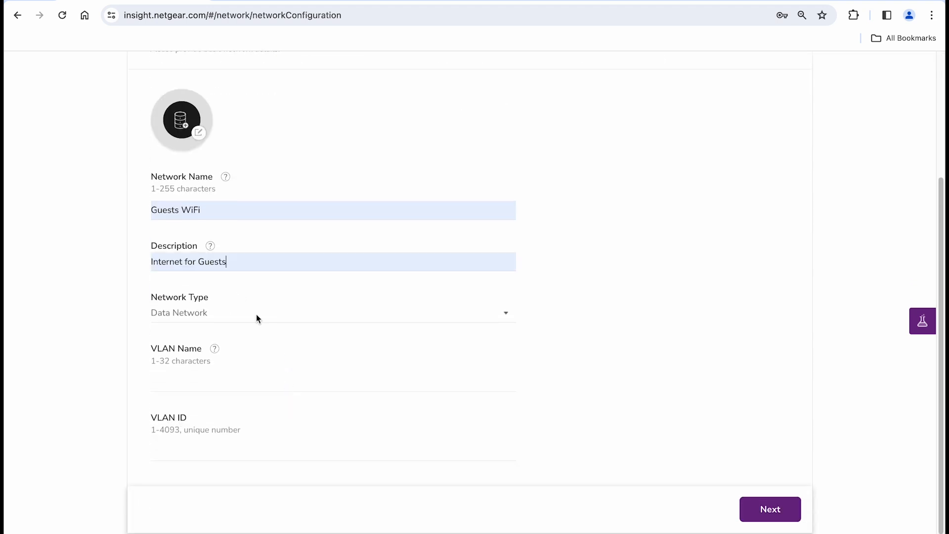
# Step: Name the VLAN Guests WiFi with VLAN ID 20 and continue to the wired settings
pyautogui.click(194, 382)
pyautogui.write('Guests WiFi')
pyautogui.click(164, 448)
pyautogui.write('20')
pyautogui.click(764, 508)
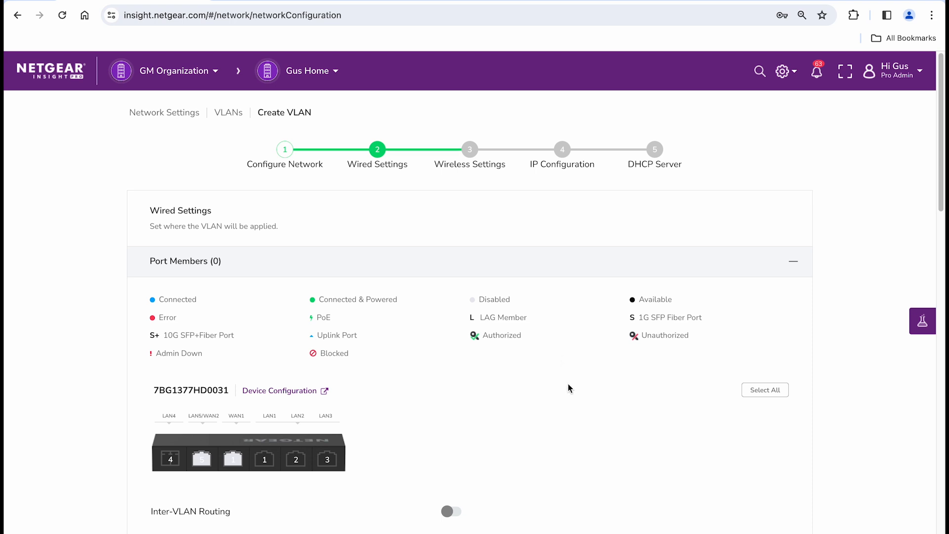
# Step: Assign the router's LAN1 port and port 8 of the MS108TUP switch to the VLAN as trunk ports
pyautogui.scroll(-4, 569, 386)
pyautogui.scroll(-1, 571, 391)
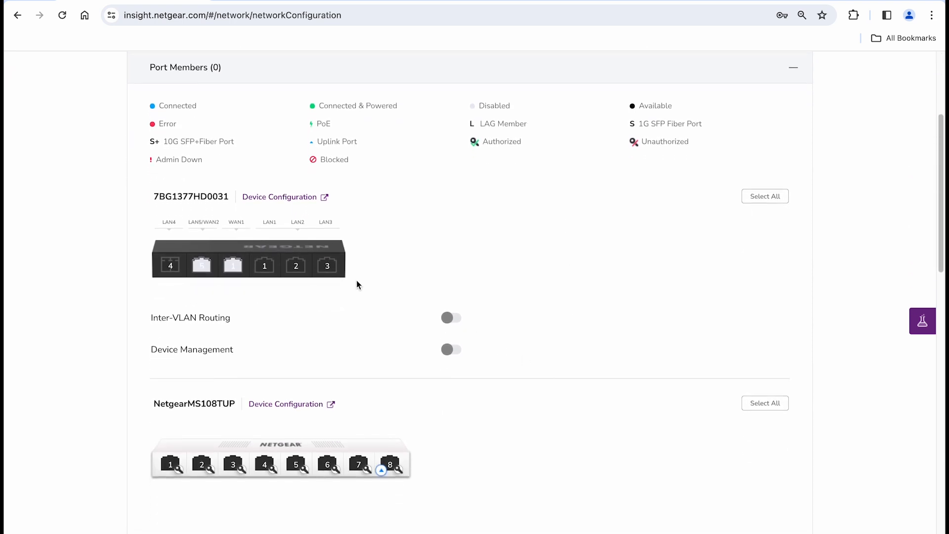
pyautogui.click(271, 273)
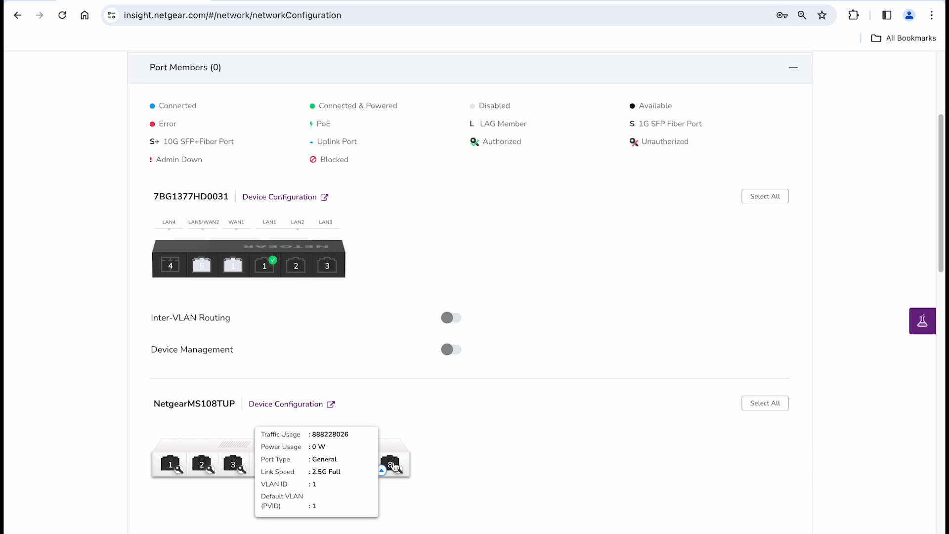
pyautogui.click(391, 465)
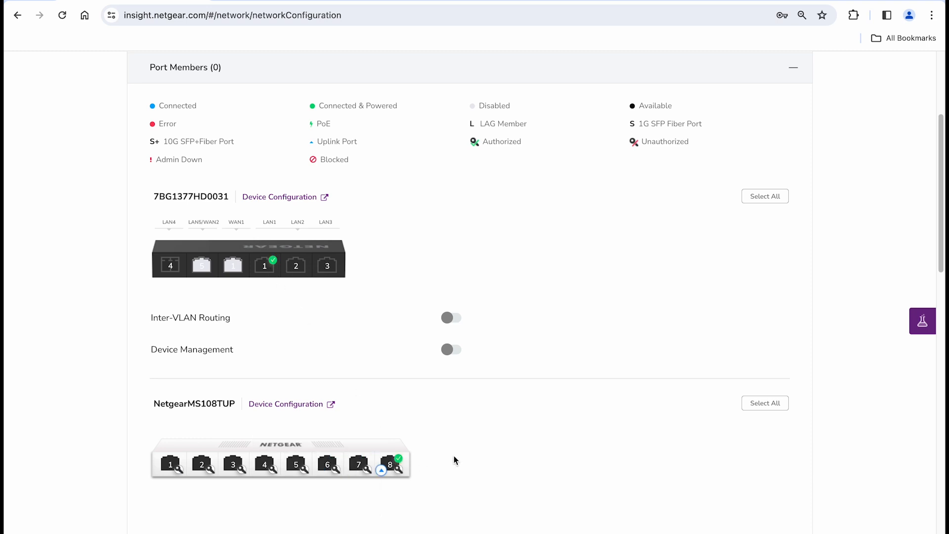
pyautogui.scroll(-2, 455, 459)
pyautogui.click(467, 478)
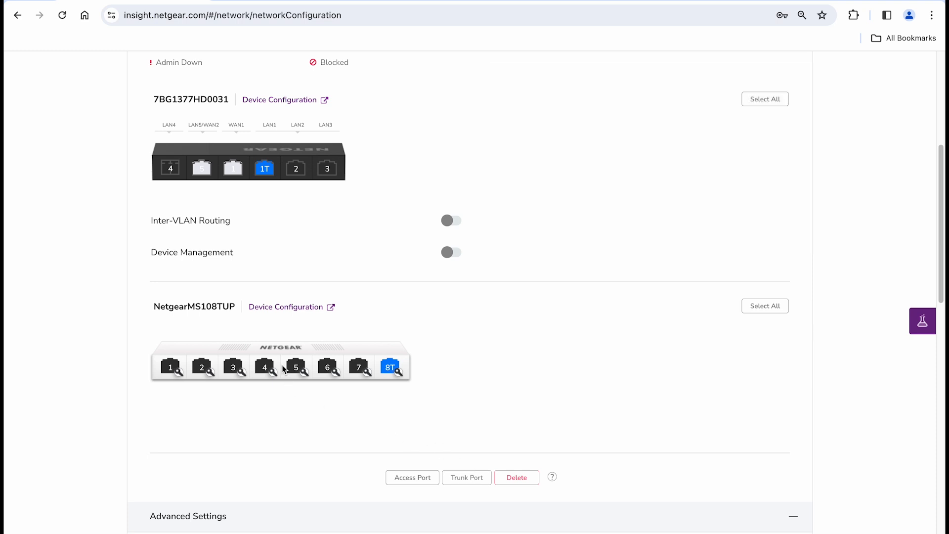
# Step: Make ports 5 and 6 of the MS108TUP switch trunk ports of the VLAN
pyautogui.click(296, 371)
pyautogui.click(330, 373)
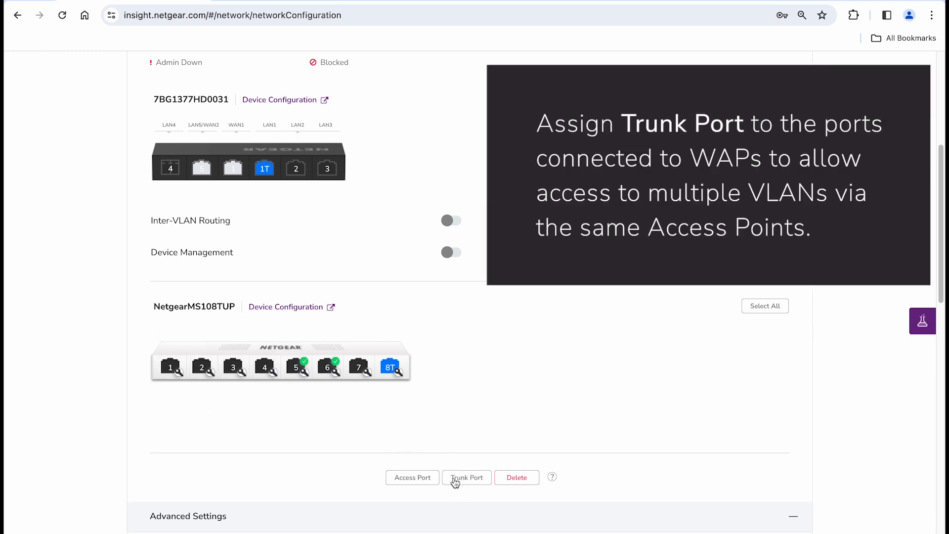
pyautogui.click(470, 484)
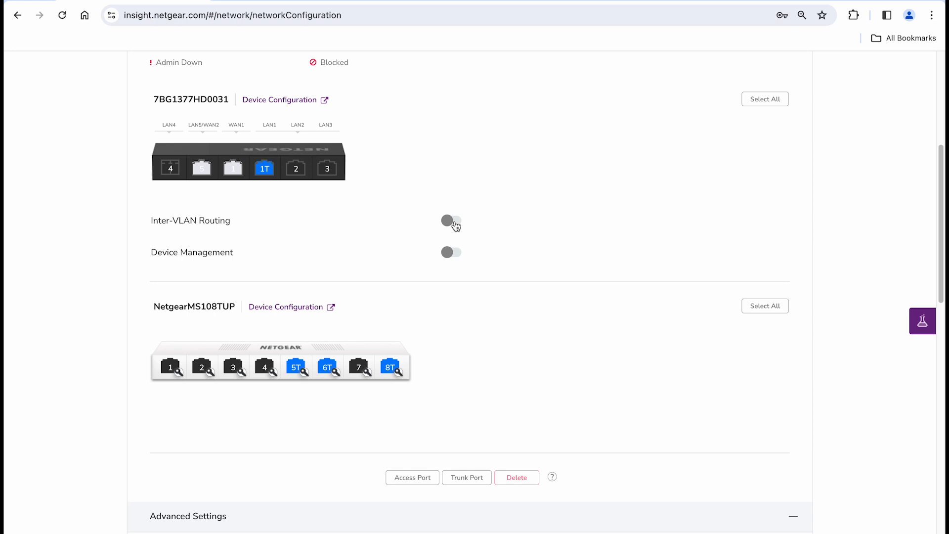
# Step: Enable Inter-VLAN Routing on the router and continue to the wireless settings
pyautogui.click(451, 221)
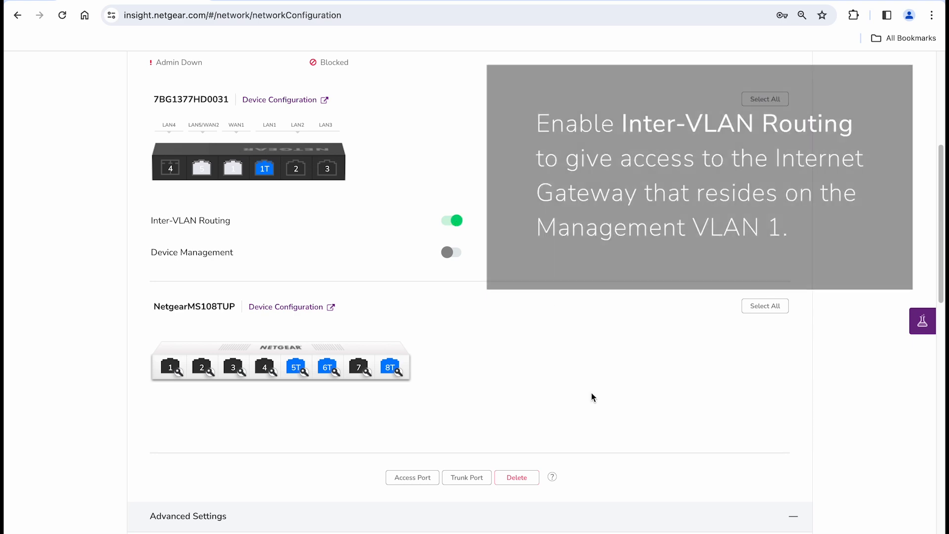
pyautogui.scroll(-4, 610, 491)
pyautogui.scroll(-4, 610, 492)
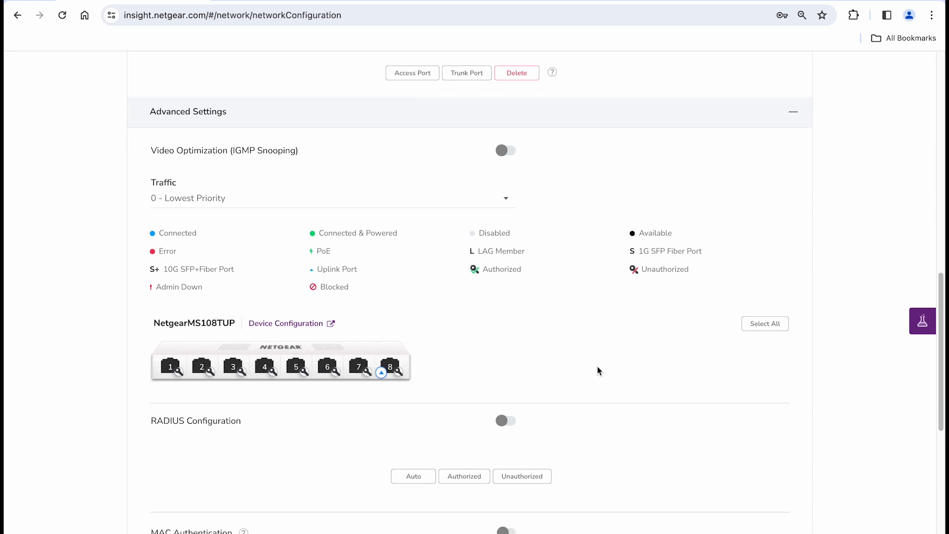
pyautogui.click(796, 119)
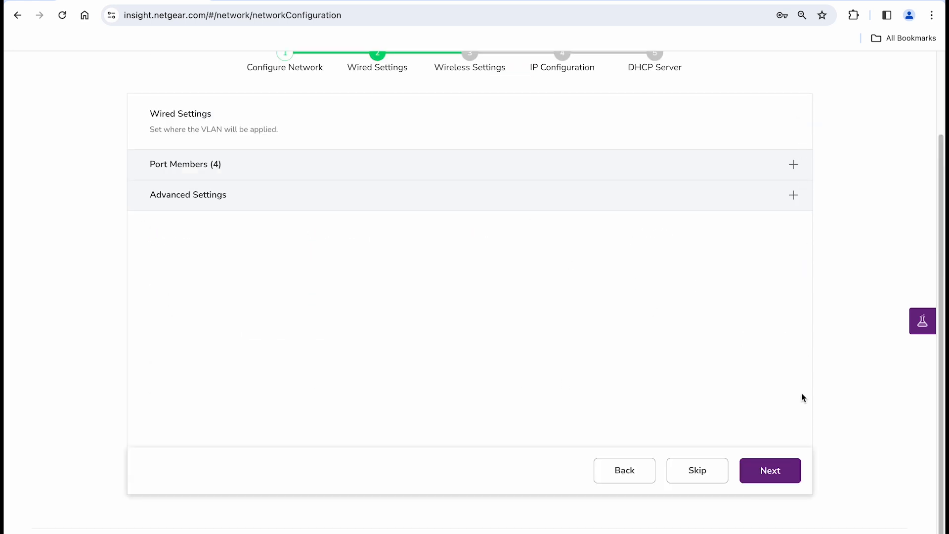
pyautogui.click(793, 479)
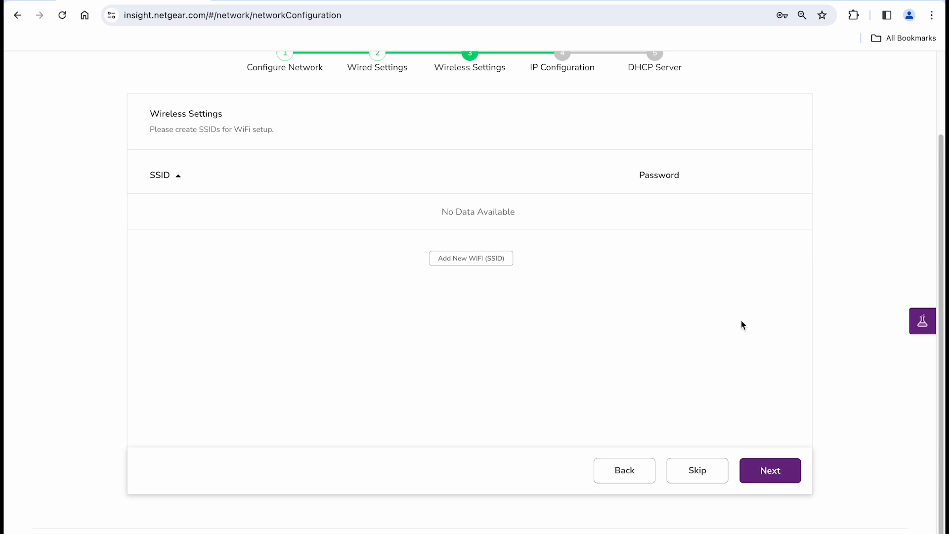
# Step: Add a new WiFi SSID named Your Shop's Name WiFi and enable the 6 GHz band for it as well
pyautogui.click(510, 262)
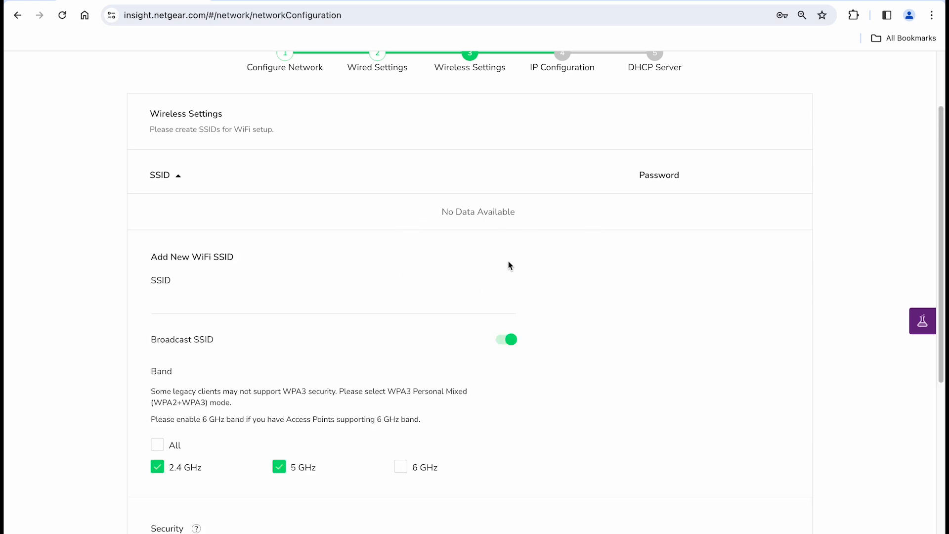
pyautogui.click(298, 305)
pyautogui.write("Your Shop's Name WiFi")
pyautogui.scroll(-3, 526, 388)
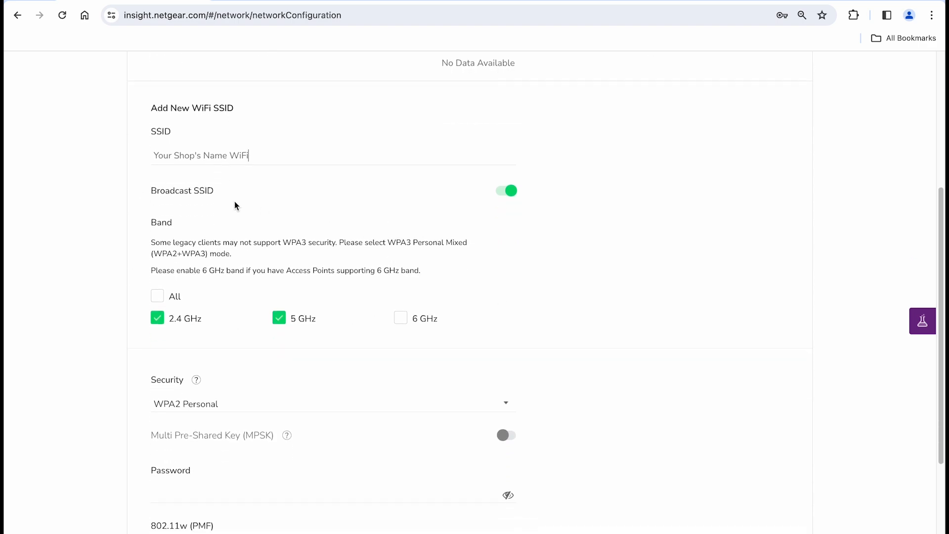
pyautogui.click(403, 326)
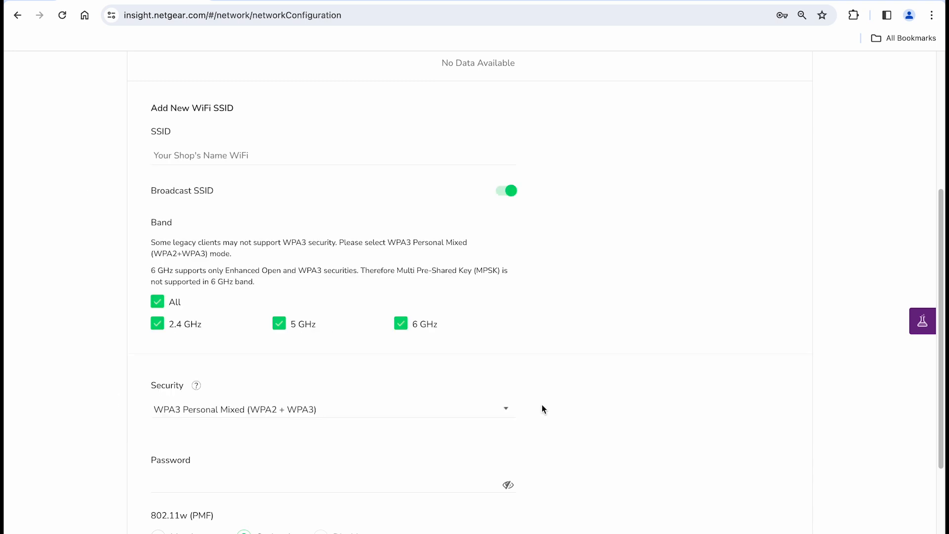
# Step: Enter the WiFi password, look over the advanced settings and add the SSID to reach the IP configuration
pyautogui.scroll(-3, 543, 409)
pyautogui.click(181, 338)
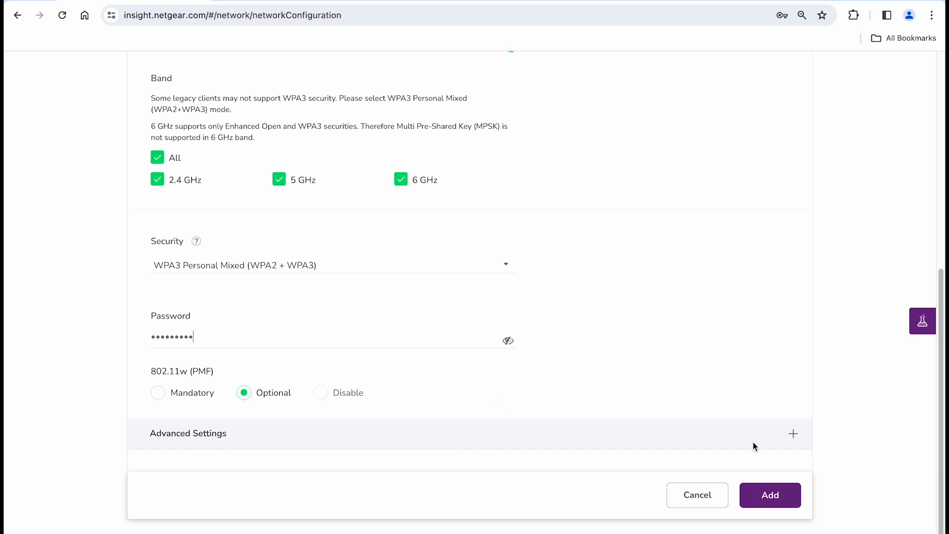
pyautogui.click(792, 438)
pyautogui.scroll(-3, 793, 442)
pyautogui.scroll(-4, 792, 441)
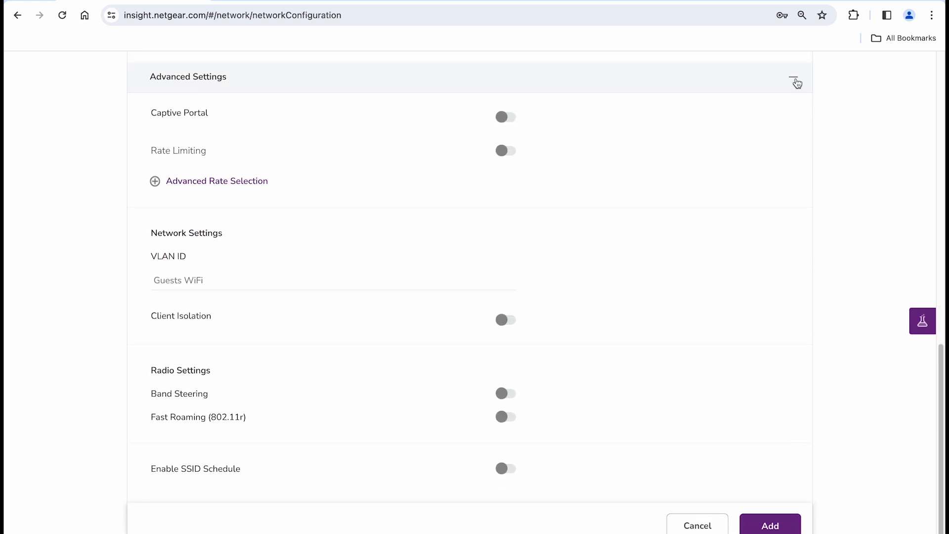
pyautogui.click(797, 82)
pyautogui.click(794, 475)
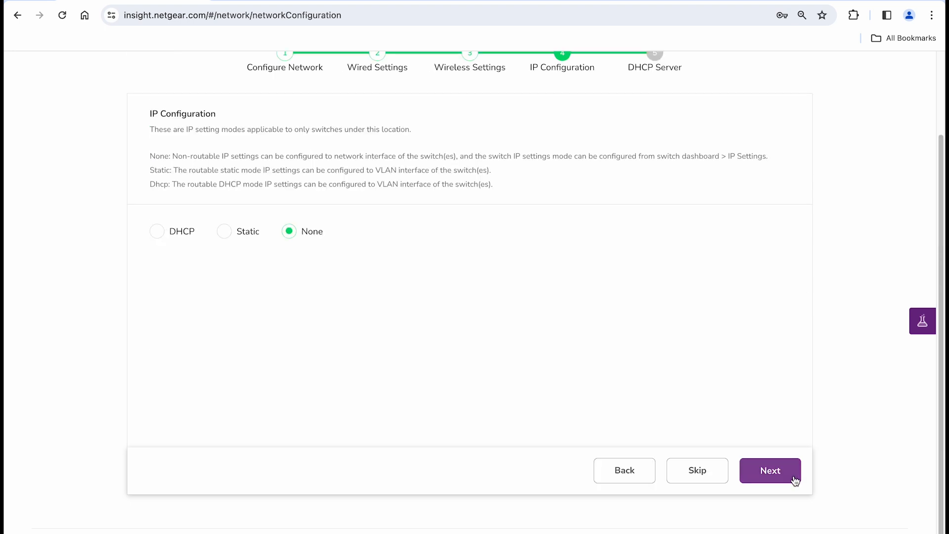
# Step: Set the VLAN's IP configuration mode to DHCP and continue to the DHCP server settings
pyautogui.click(156, 232)
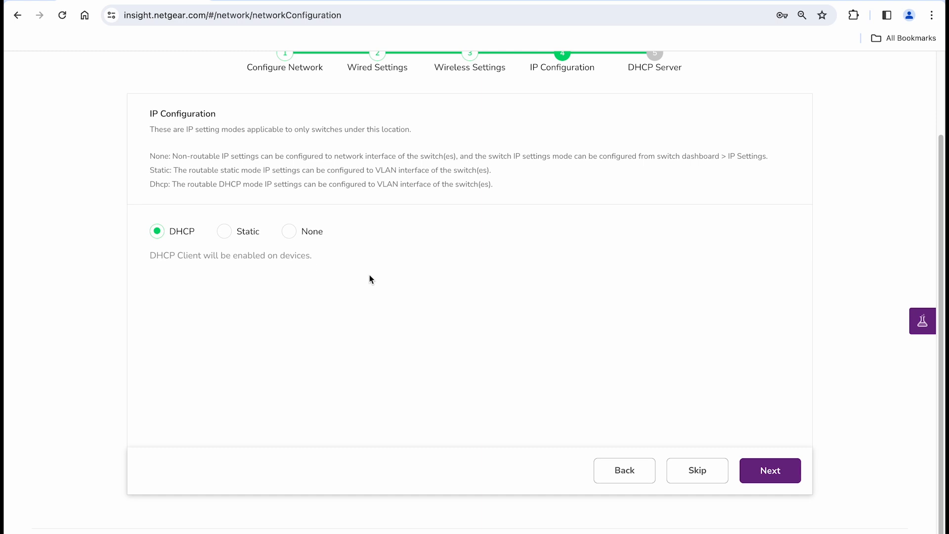
pyautogui.click(754, 471)
pyautogui.click(494, 288)
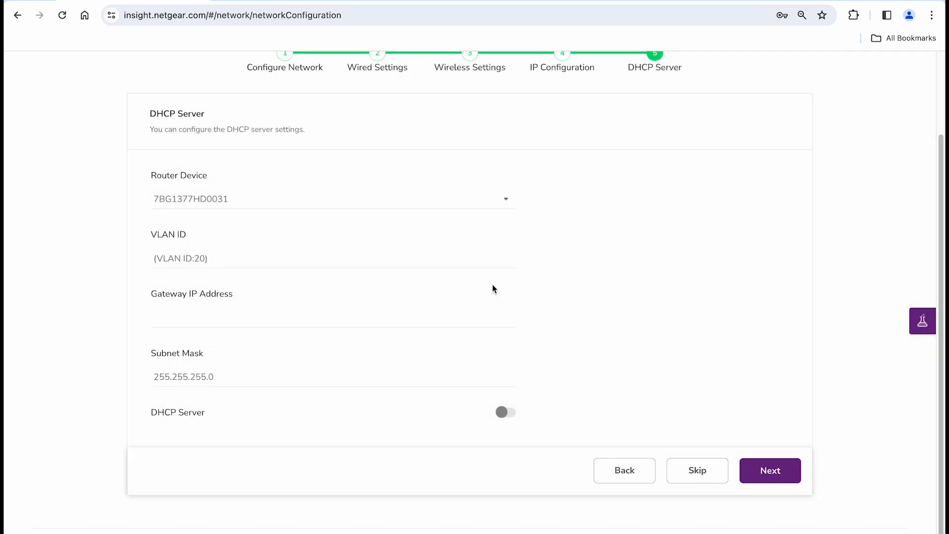
# Step: Set the gateway IP address for VLAN 20 to 10.0.20.1
pyautogui.doubleClick(201, 259)
pyautogui.click(179, 318)
pyautogui.write('10.0.20.1')
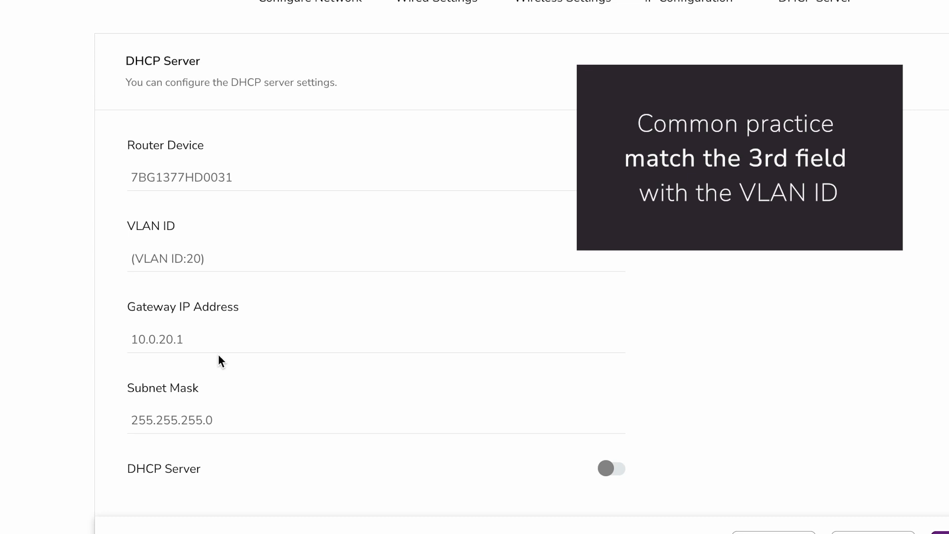
# Step: Enable the DHCP server with start IP address 10.0.20.100 and end IP address 10.0.20.200
pyautogui.click(612, 470)
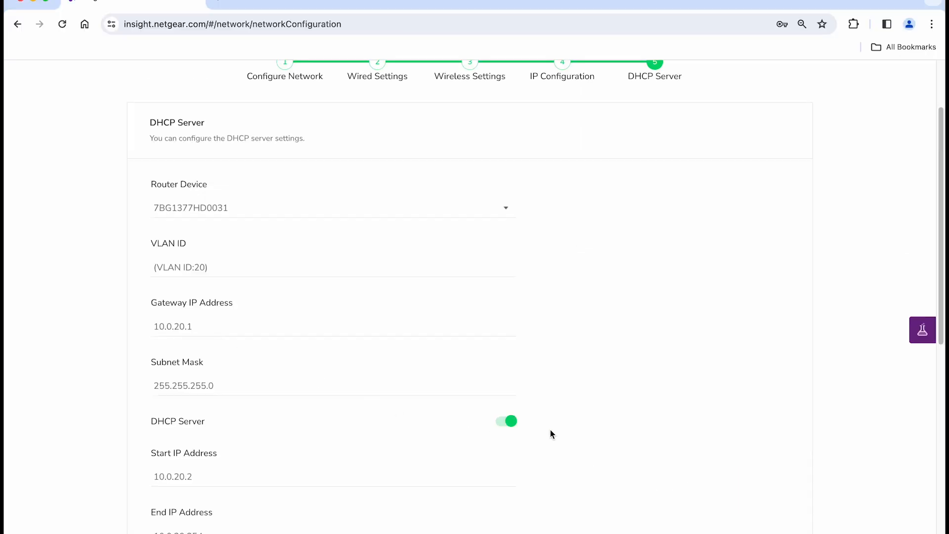
pyautogui.scroll(-5, 552, 432)
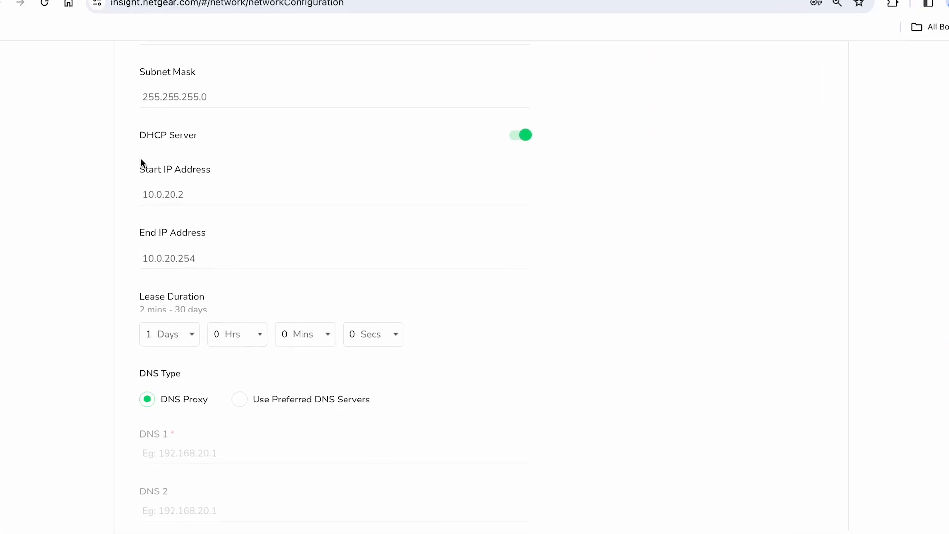
pyautogui.click(200, 204)
pyautogui.press('BackSpace')
pyautogui.write('100')
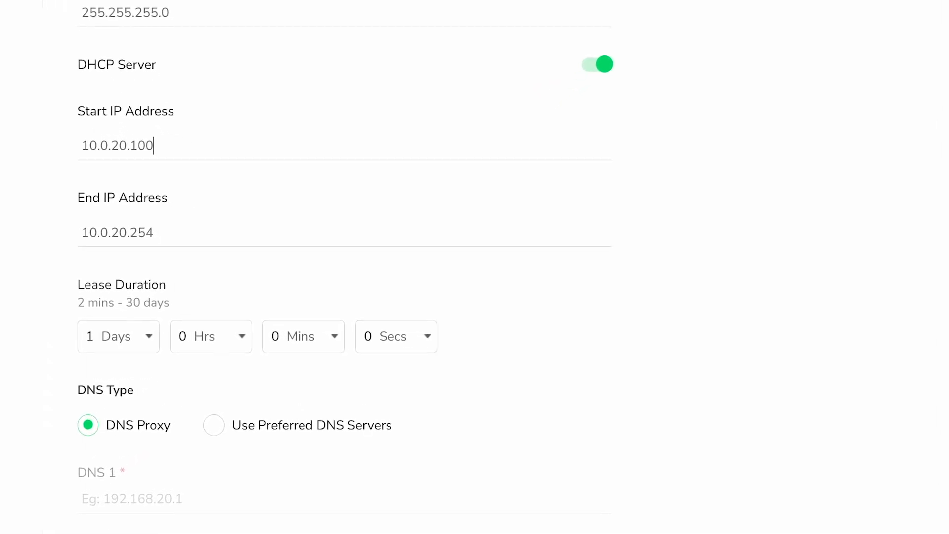
pyautogui.click(184, 241)
pyautogui.press('BackSpace')
pyautogui.press('BackSpace')
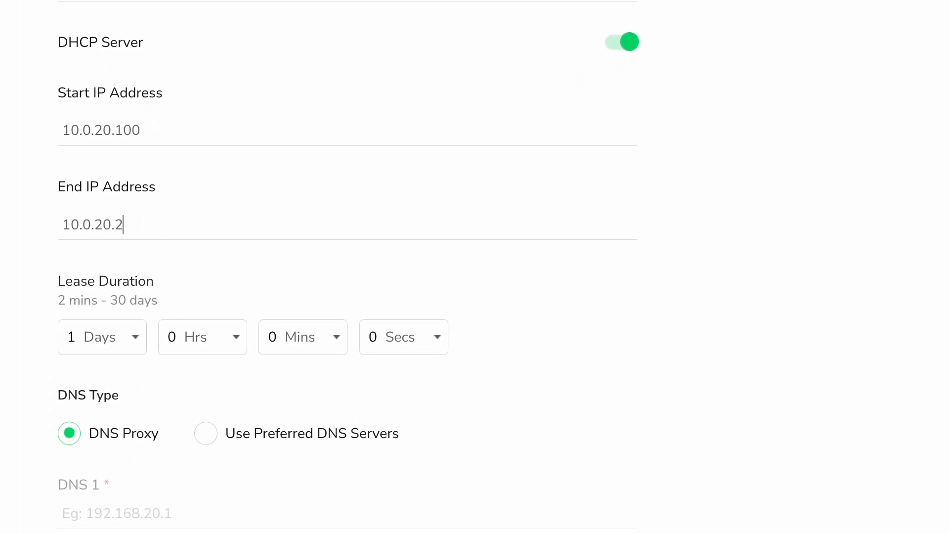
pyautogui.write('00')
pyautogui.click(142, 345)
pyautogui.click(148, 347)
pyautogui.click(236, 346)
pyautogui.click(236, 346)
# Step: Confirm the VLAN deployment to the listed devices and check the location's properties on its summary page
pyautogui.click(748, 468)
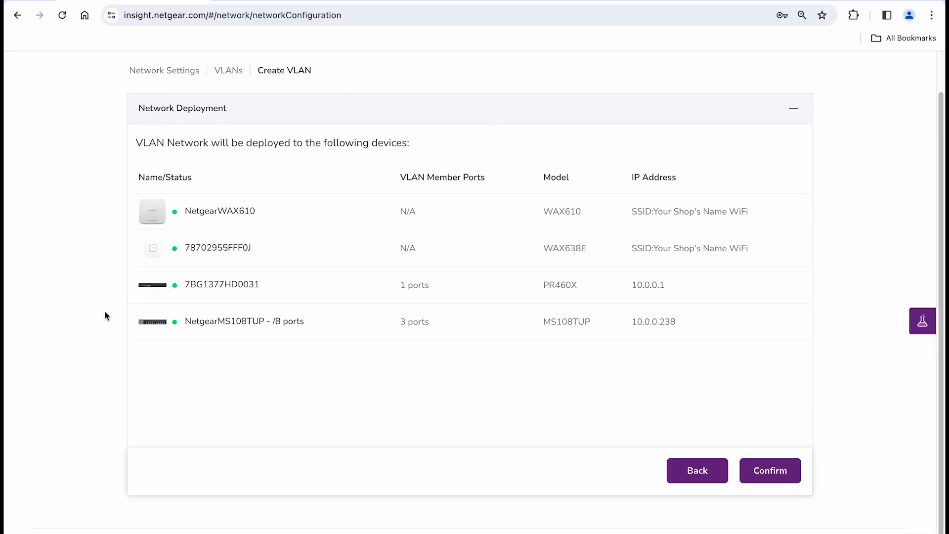
pyautogui.click(754, 468)
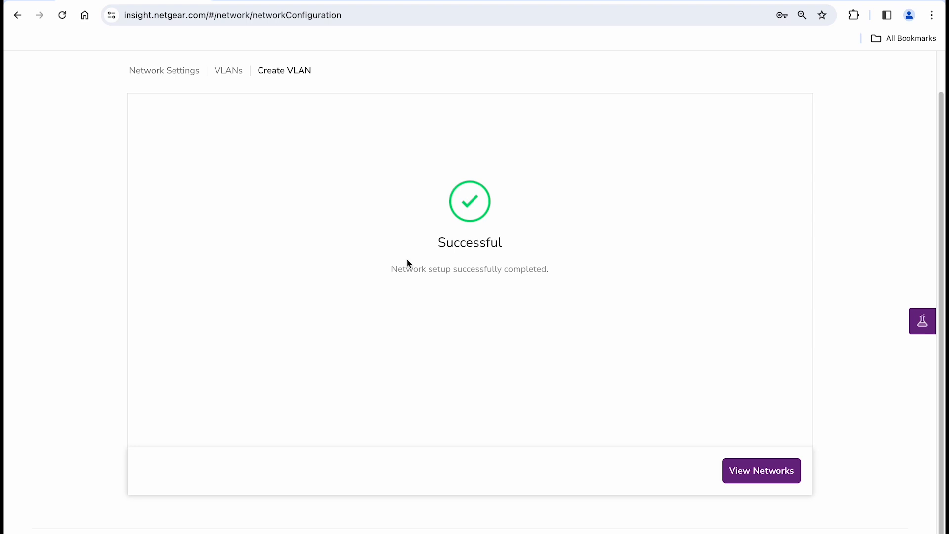
pyautogui.click(756, 471)
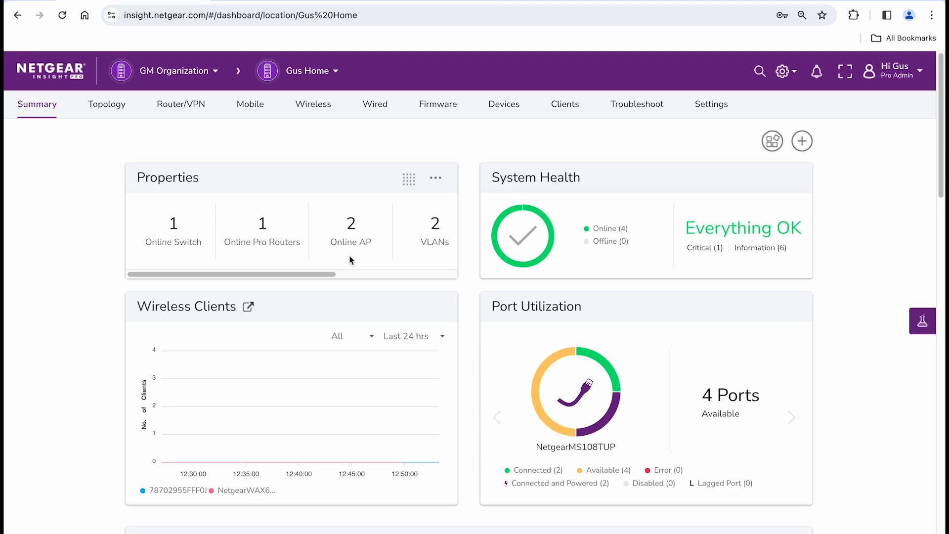
pyautogui.moveTo(328, 272); pyautogui.dragTo(446, 278)
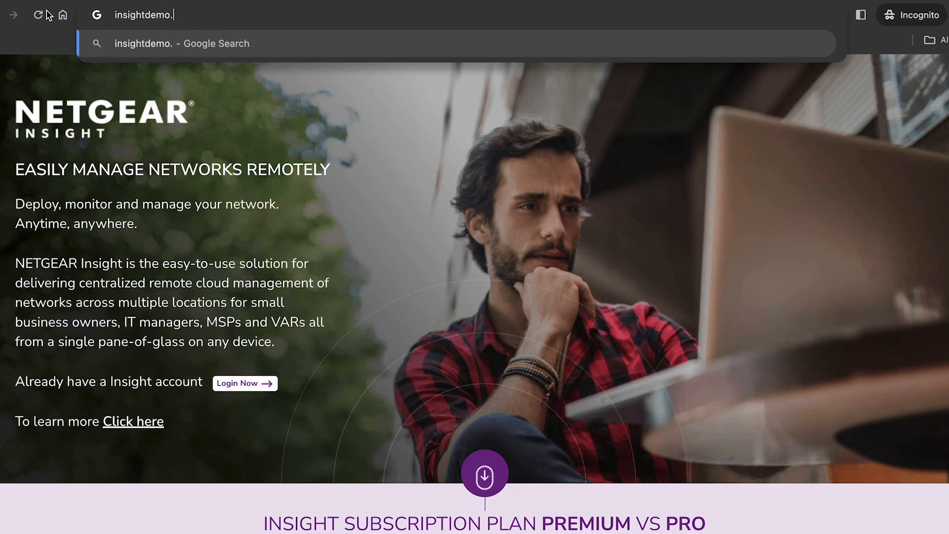
# Step: Go to the Insight demo site at insightdemo.netgear.com and open the Bay Coffee organization to browse its locations
pyautogui.write('netgear.com')
pyautogui.press('Return')
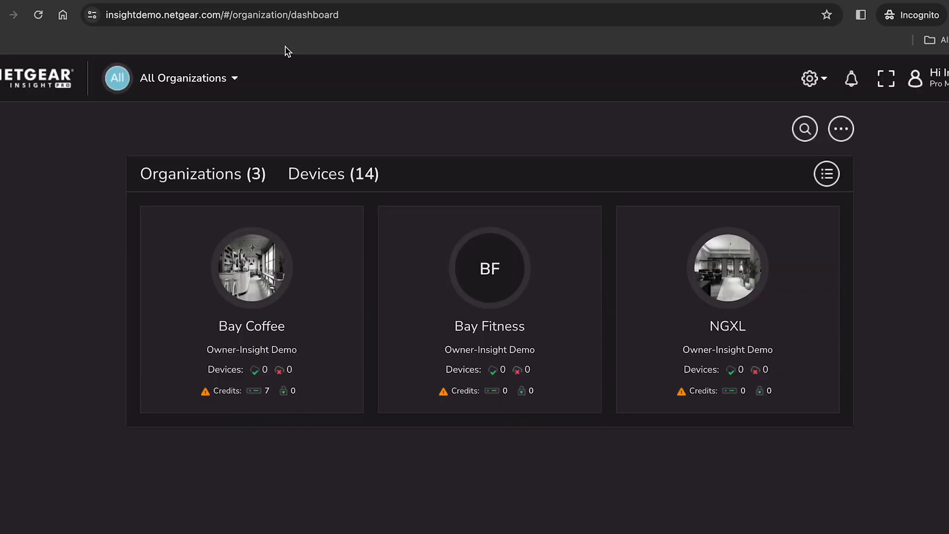
pyautogui.click(274, 263)
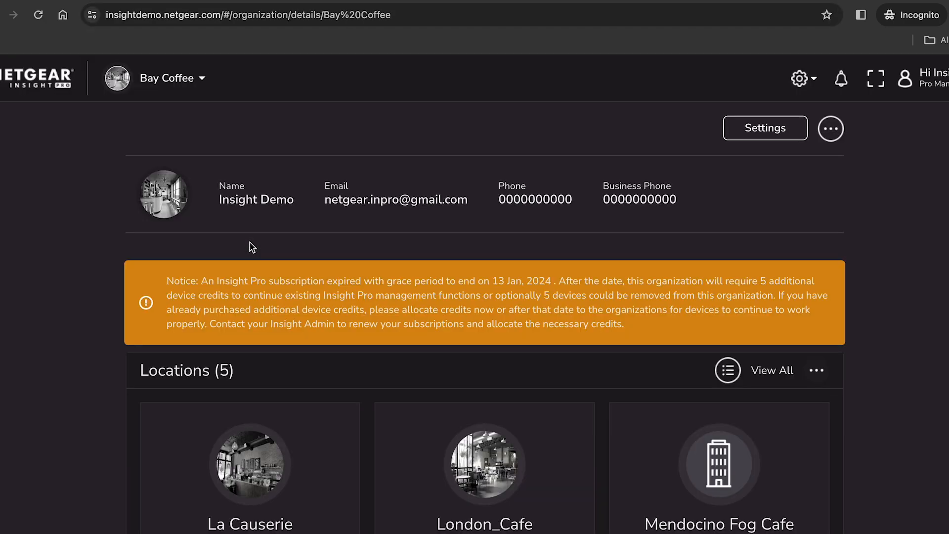
pyautogui.scroll(-5, 333, 430)
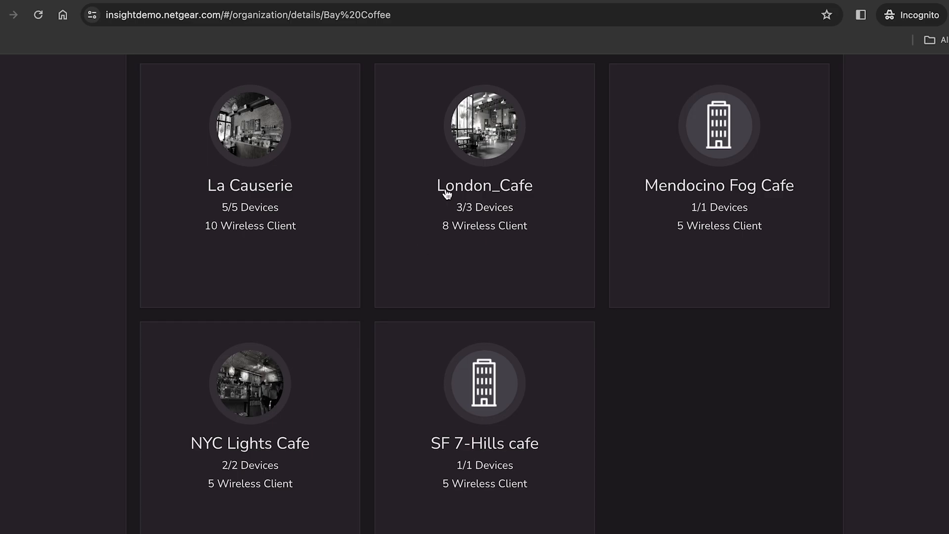